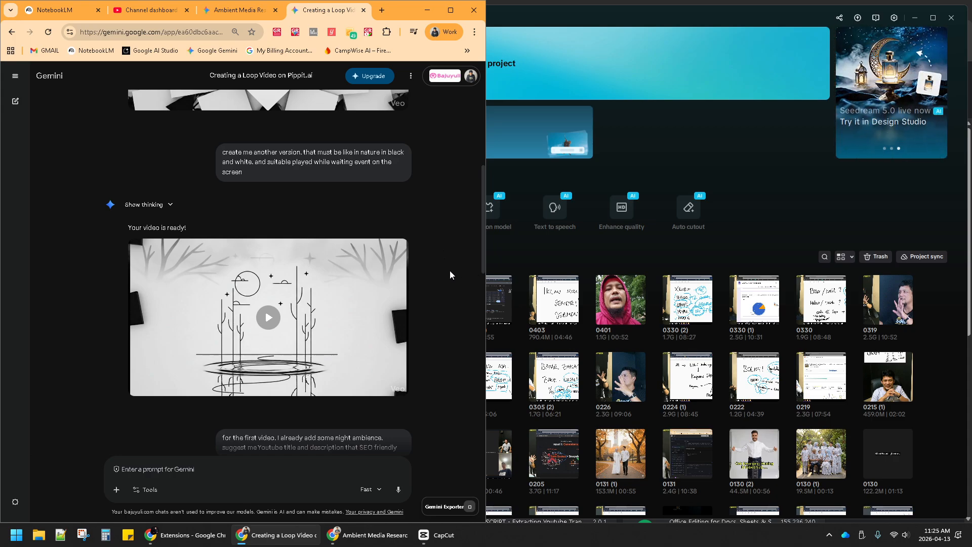
Step: Preview the black-and-white nature video with the trees and pond in the Gemini chat and download it
scroll(449, 298, up, 2)
scroll(453, 296, down, 2)
scroll(445, 293, down, 2)
click(329, 204)
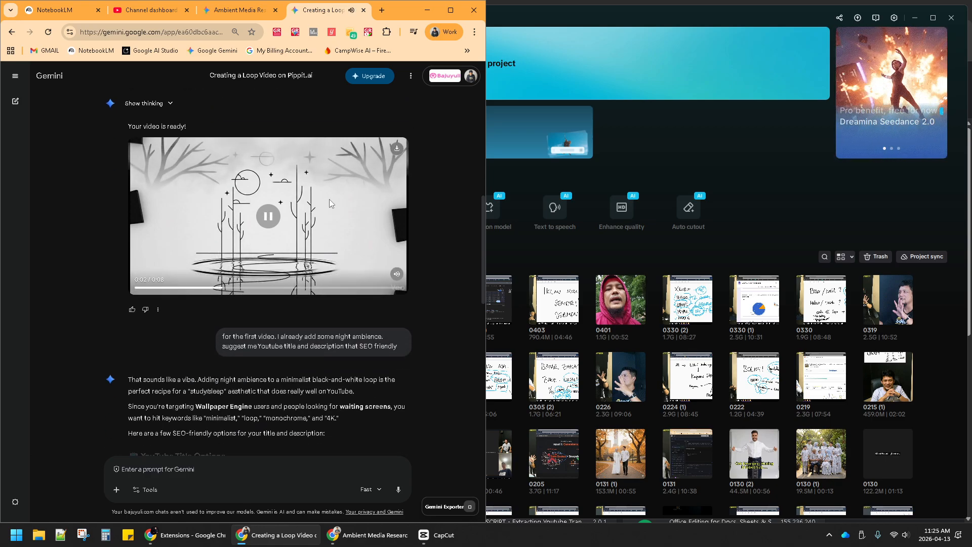
click(329, 217)
drag(189, 290, 354, 287)
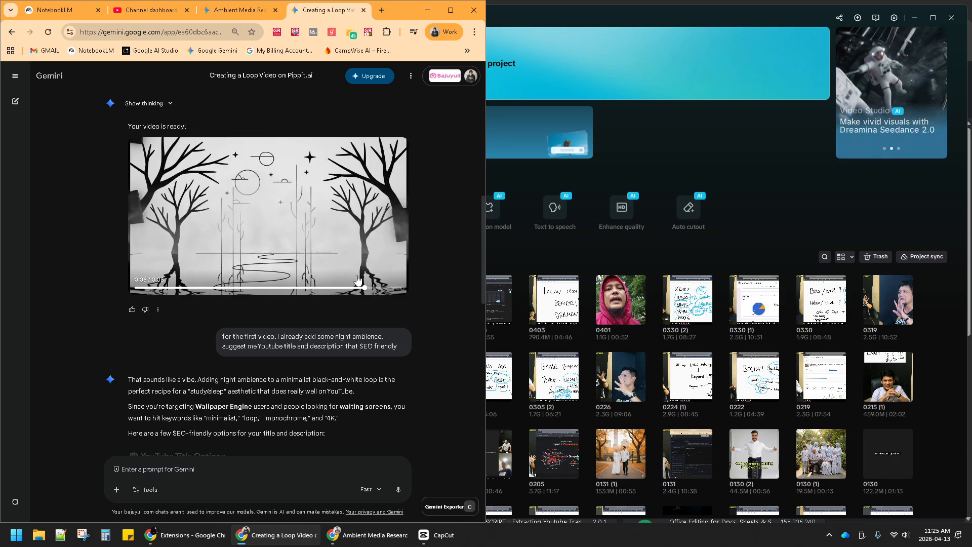
click(299, 216)
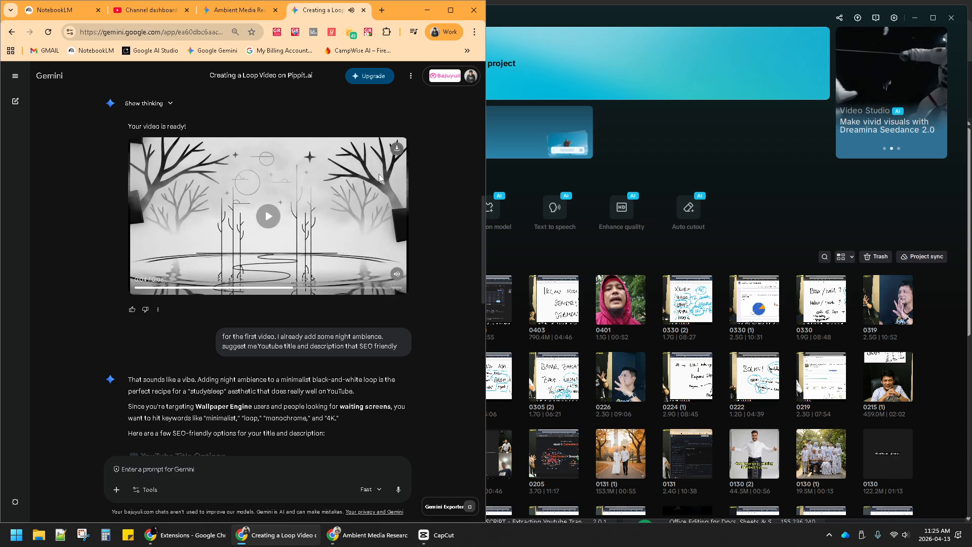
click(397, 148)
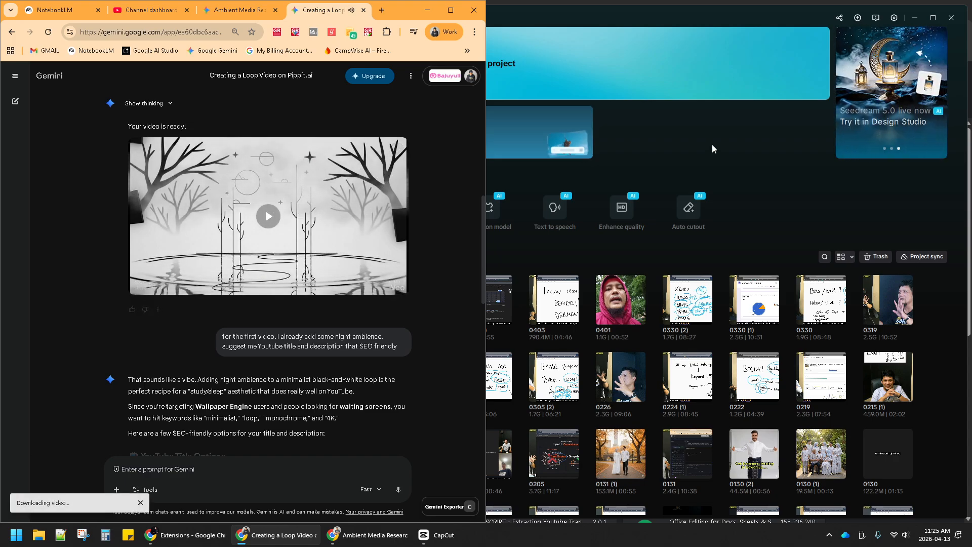
Step: Switch to CapCut, create a new project, import the downloaded Nature_Video_For_Waiting_Event.mp4 and add it to the timeline
click(690, 140)
click(469, 67)
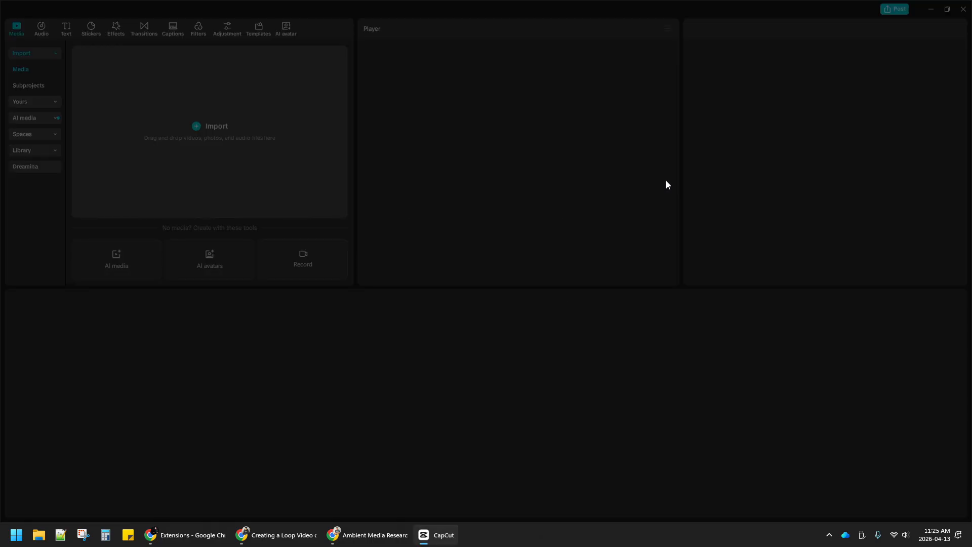
key(alt+Tab)
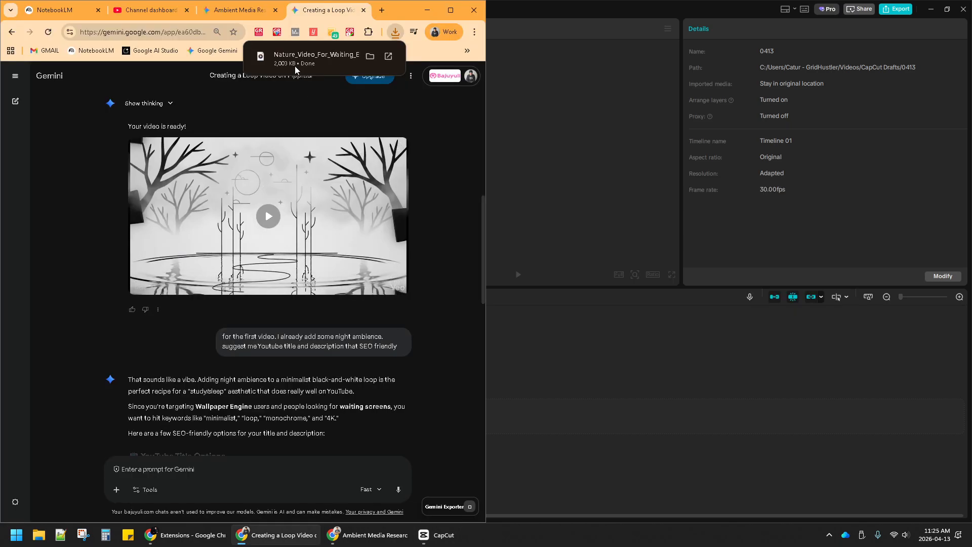
drag(296, 63, 551, 188)
click(550, 187)
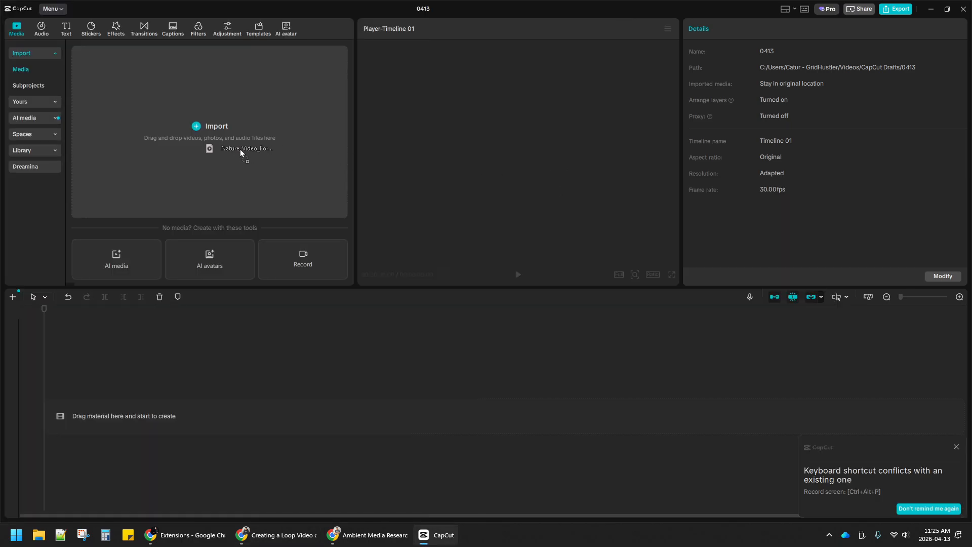
drag(240, 149, 239, 148)
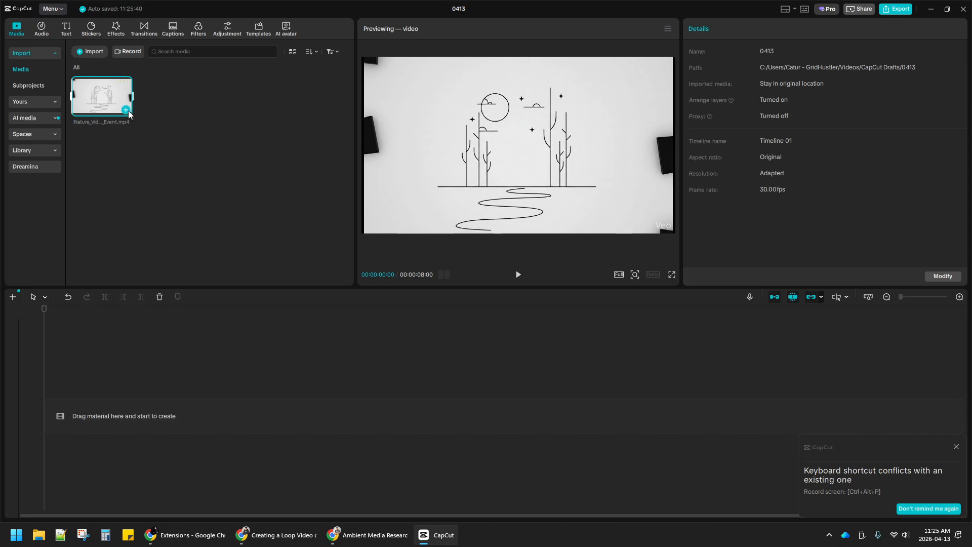
click(125, 110)
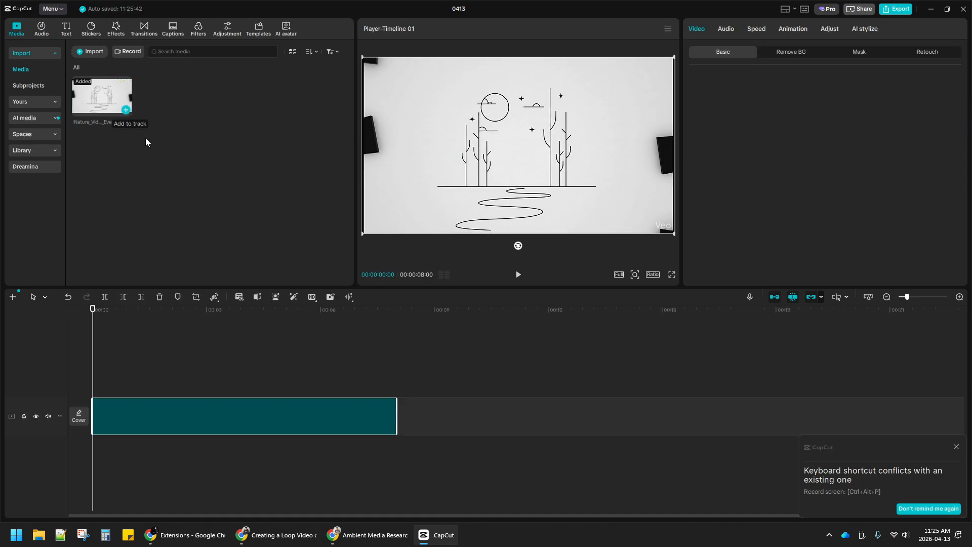
Step: Split the nature clip at 00:00:07:23 and delete the short piece after the cut
click(346, 361)
drag(347, 362, 389, 369)
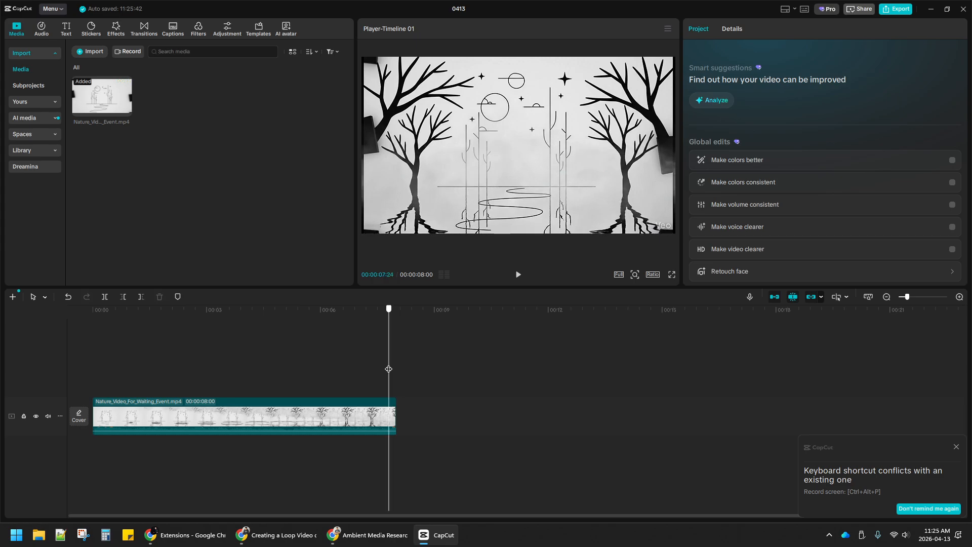
scroll(474, 457, up, 3)
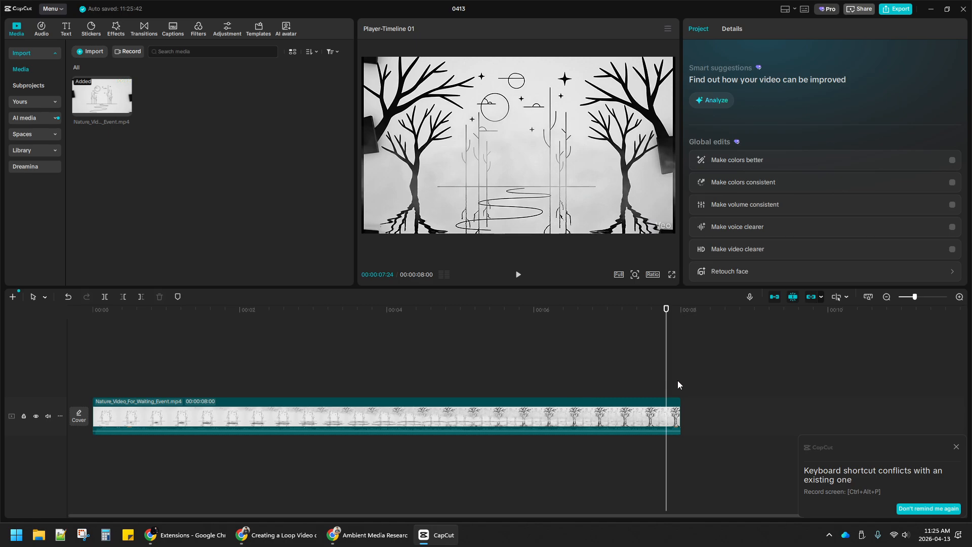
mouse_move(668, 370)
mouse_down()
mouse_move(614, 368)
mouse_move(664, 366)
mouse_up()
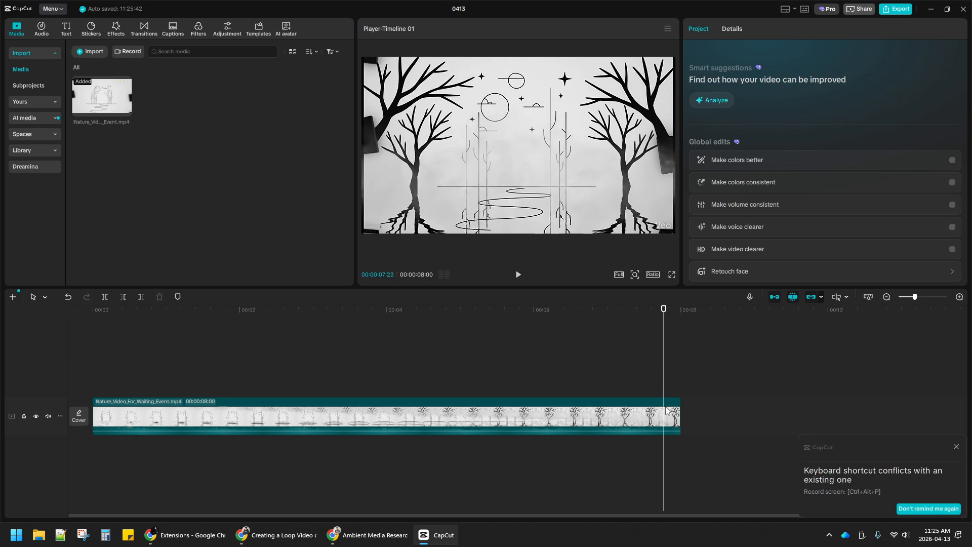
key(ctrl+b)
click(956, 448)
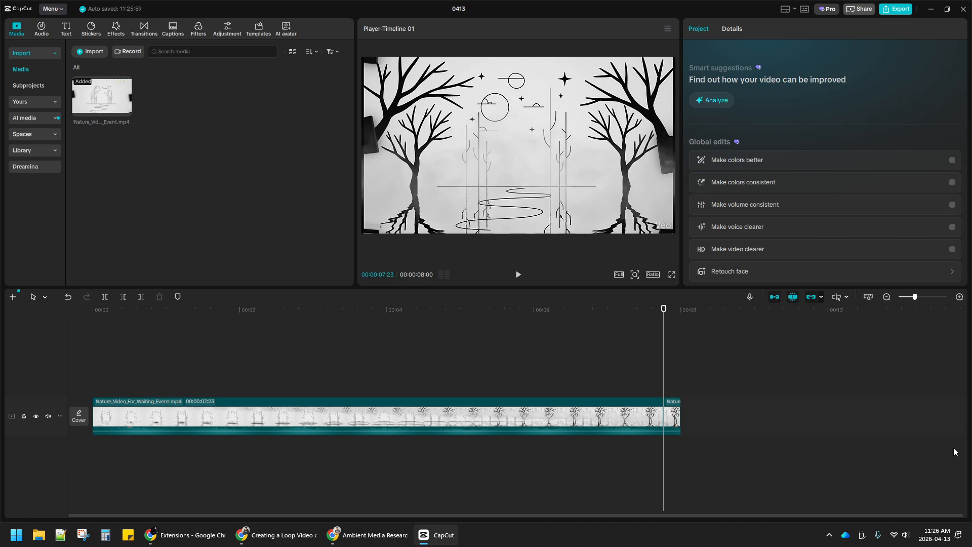
click(675, 413)
key(Delete)
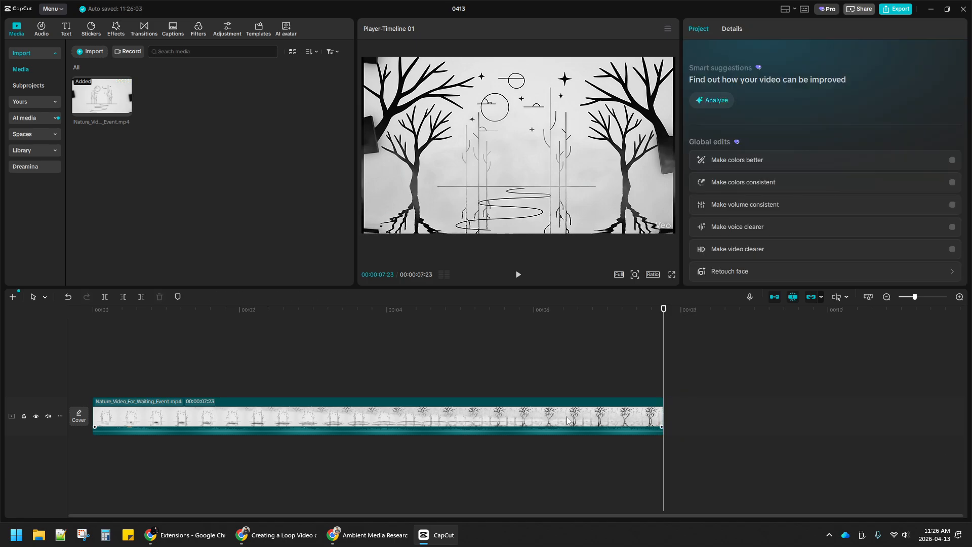
Step: Duplicate the trimmed clip and place the copy directly after the original on the main track
click(489, 410)
drag(465, 381, 433, 447)
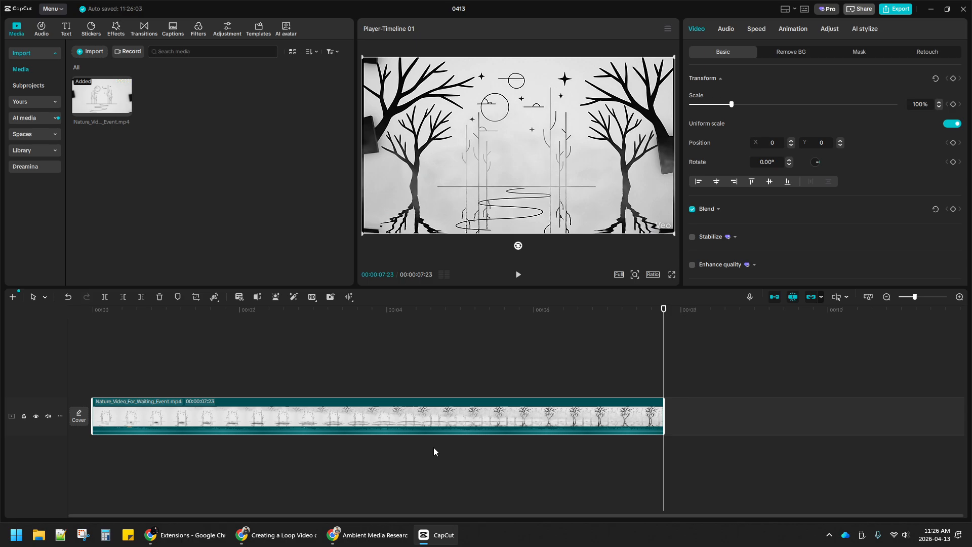
click(679, 356)
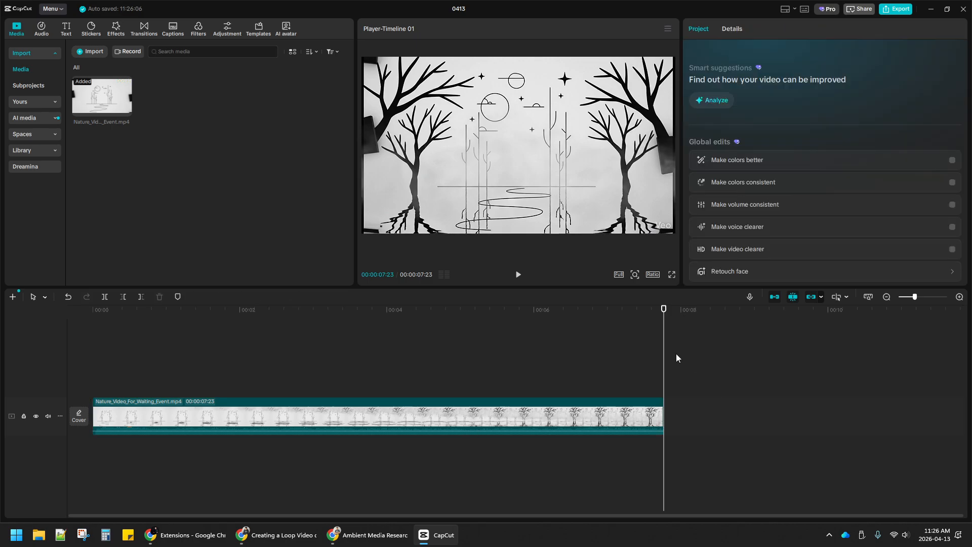
key(ctrl+v)
drag(684, 377, 684, 417)
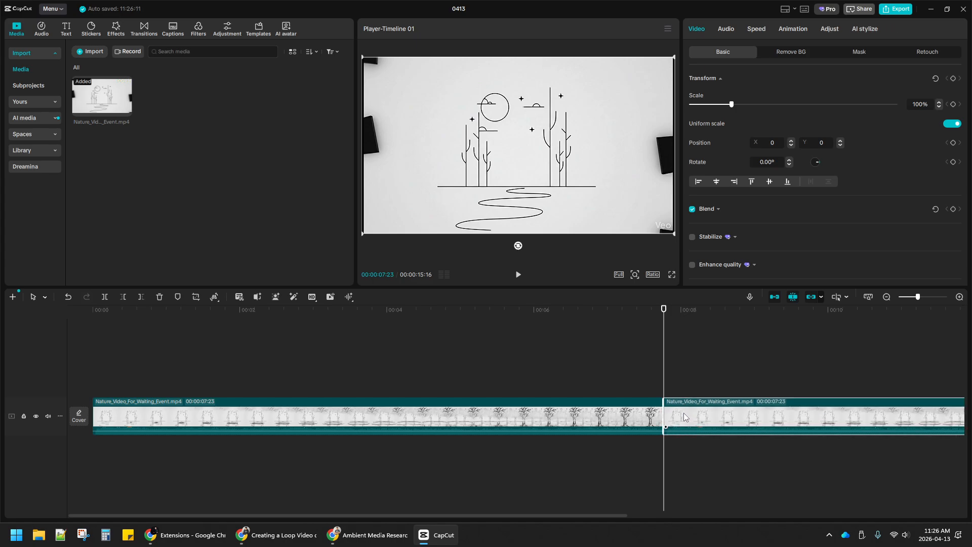
Step: Play back the join between the two clips to check the transition
scroll(557, 422, right, 3)
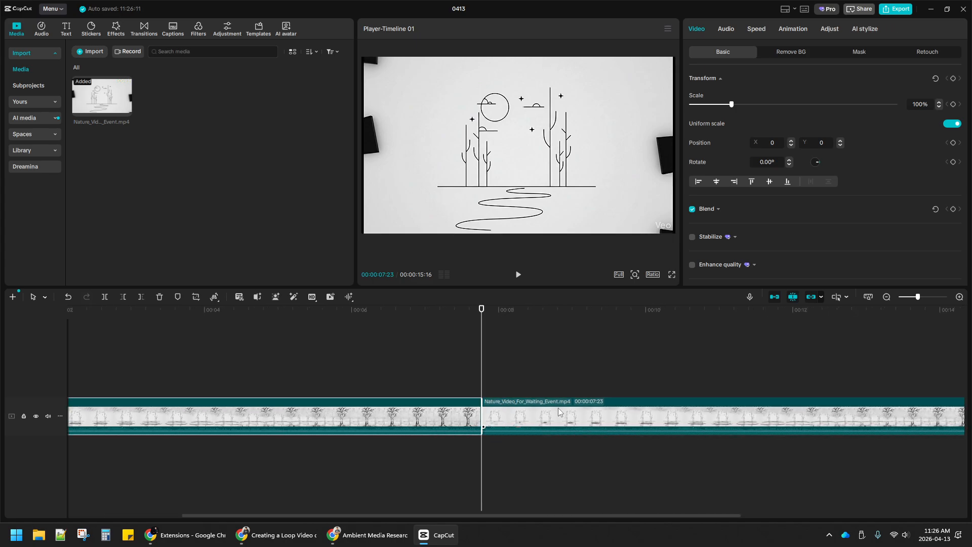
click(470, 380)
drag(470, 378, 473, 379)
key(space)
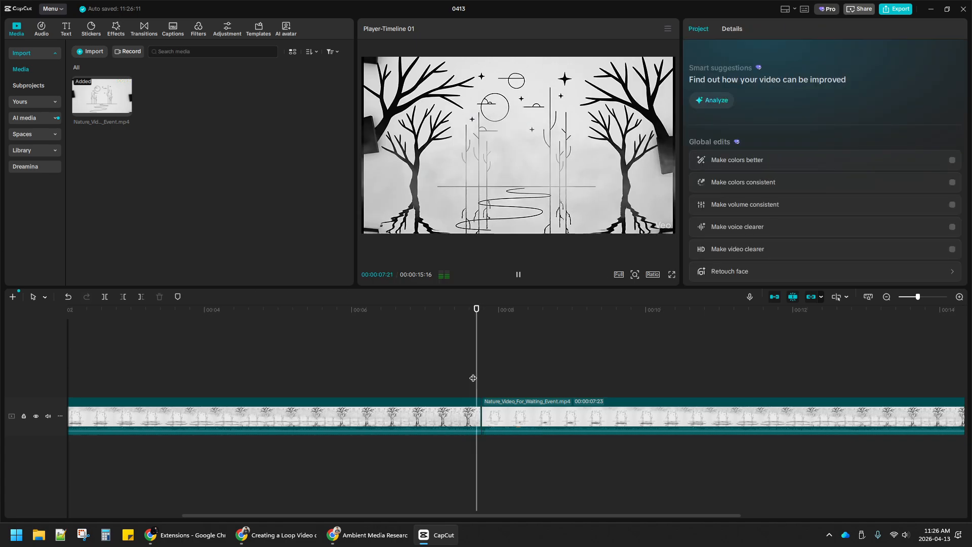
click(449, 378)
key(space)
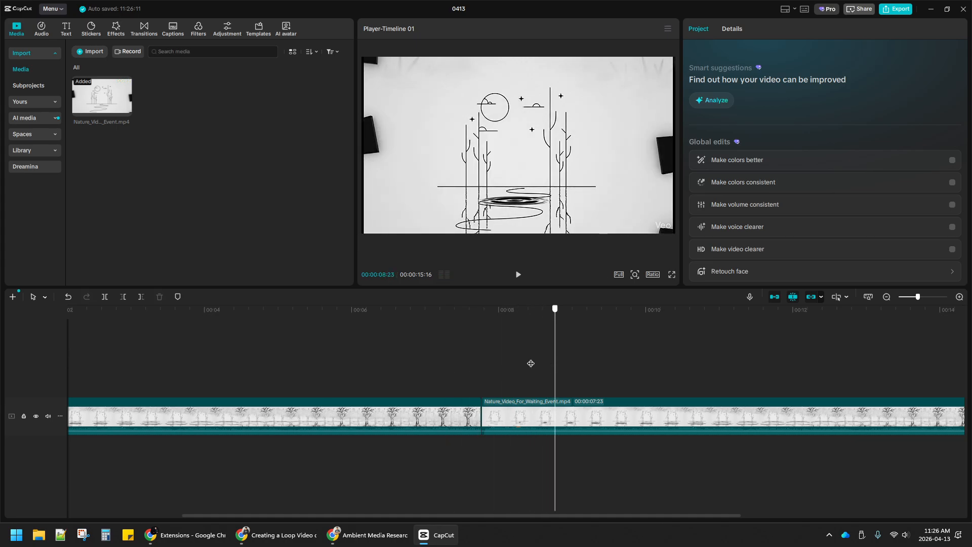
click(408, 364)
Step: Reverse the second clip on the timeline
click(574, 415)
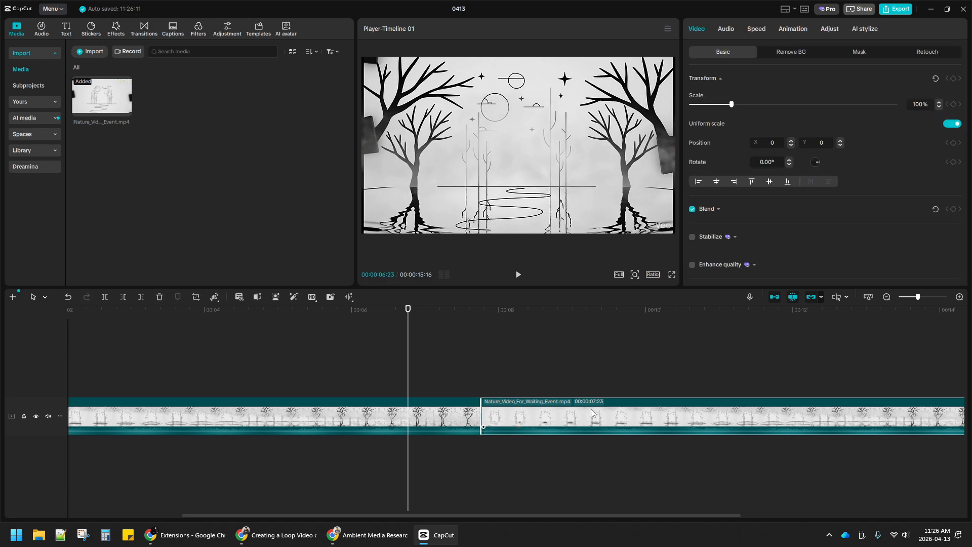
click(217, 299)
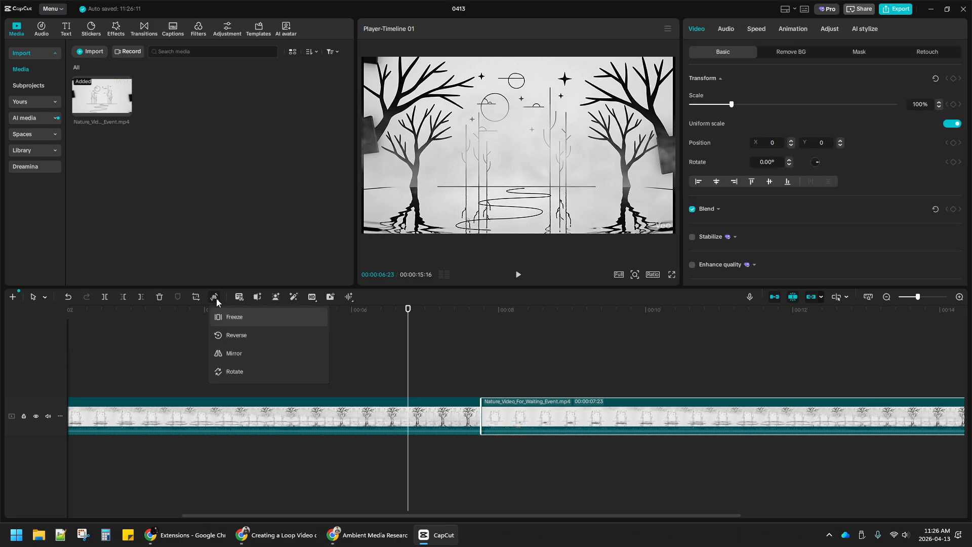
click(236, 330)
click(218, 301)
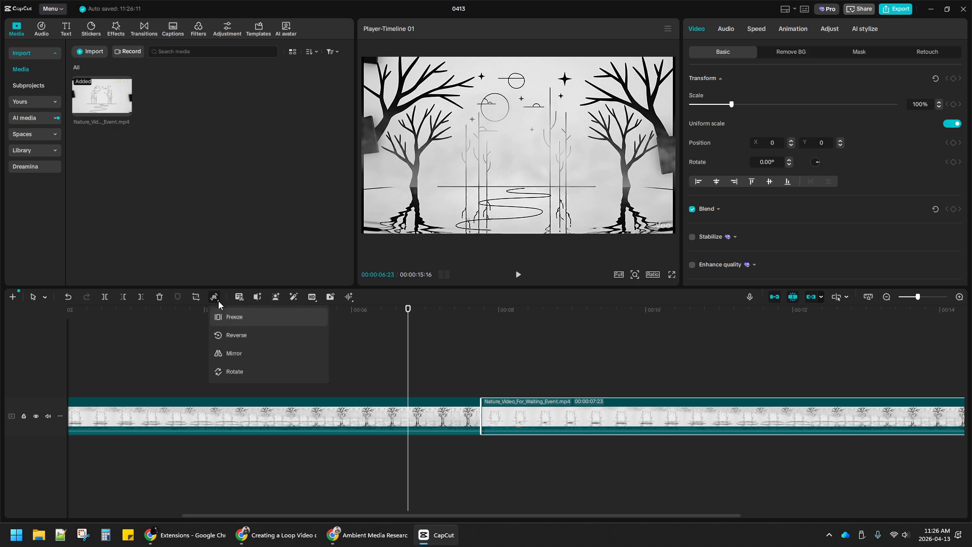
click(235, 341)
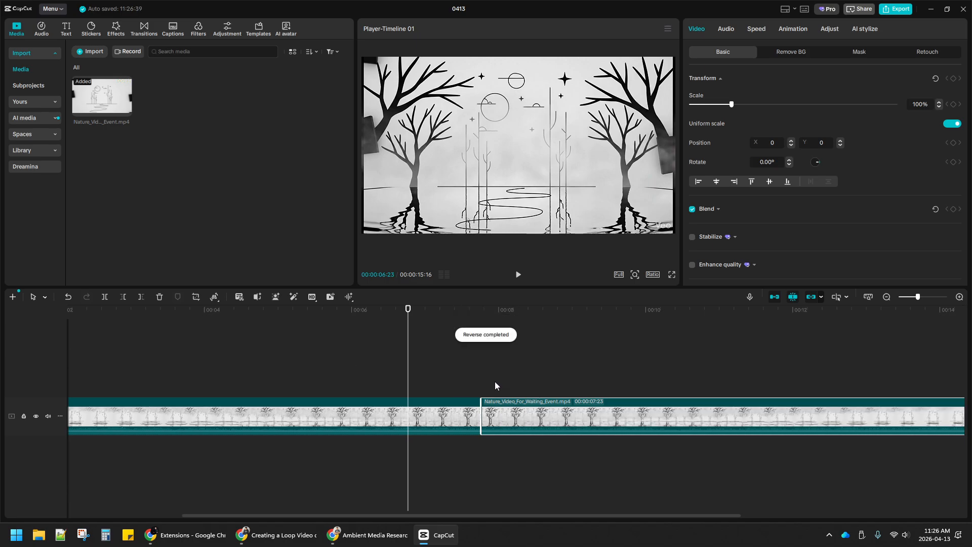
Step: Play back the sequence from before the join through the reversed clip to check the loop
click(476, 383)
drag(476, 385, 451, 380)
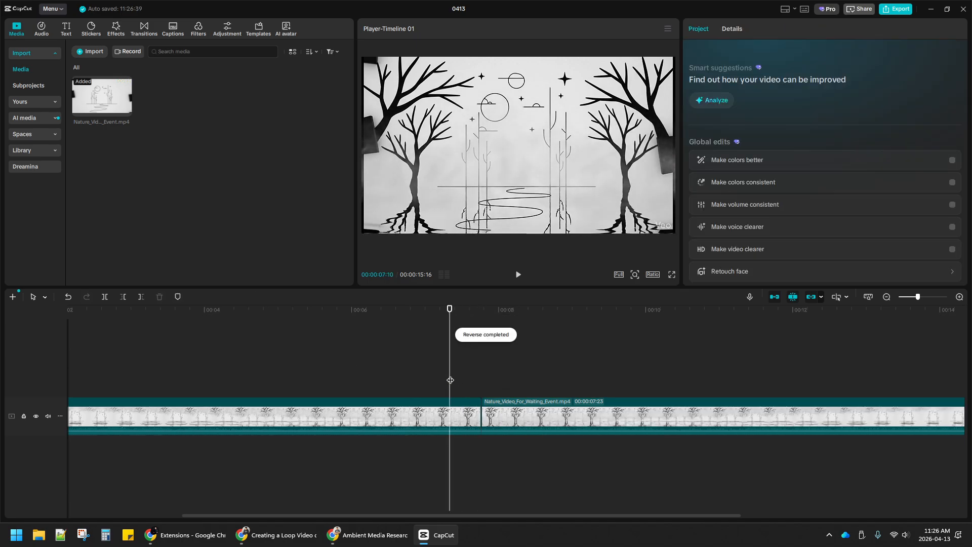
key(space)
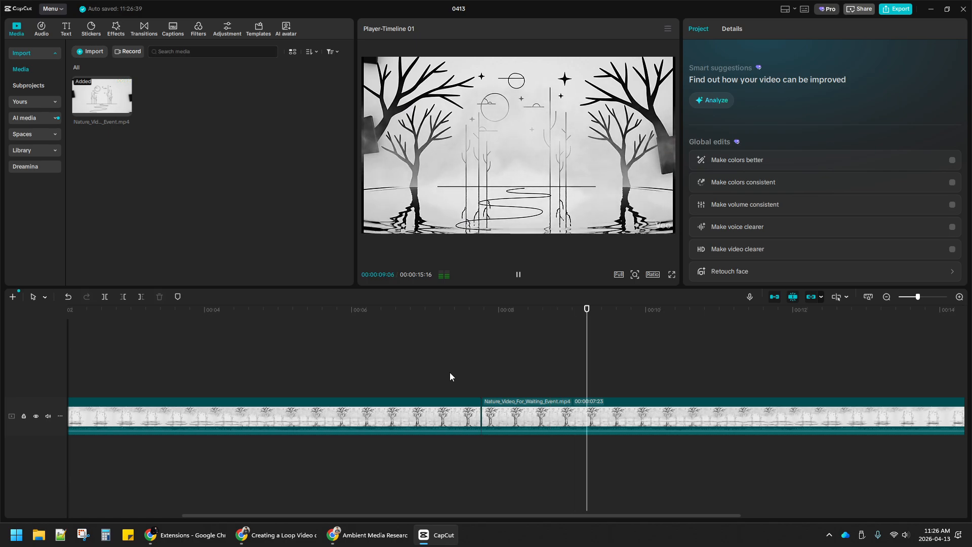
click(305, 374)
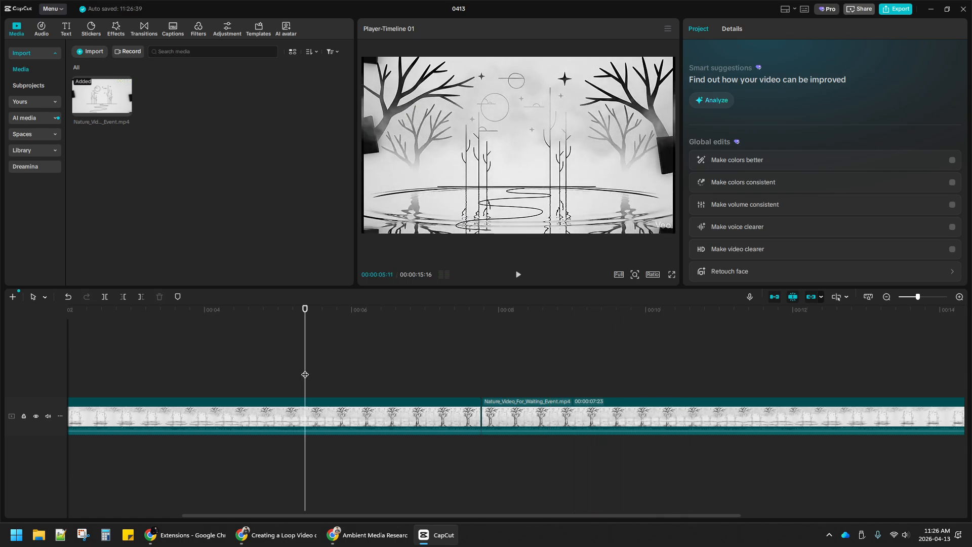
key(space)
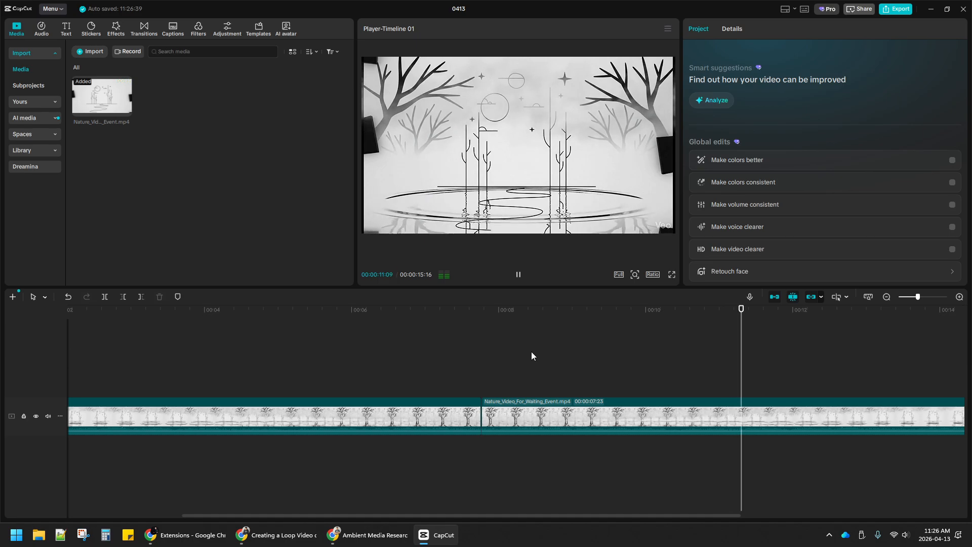
scroll(596, 381, down, 2)
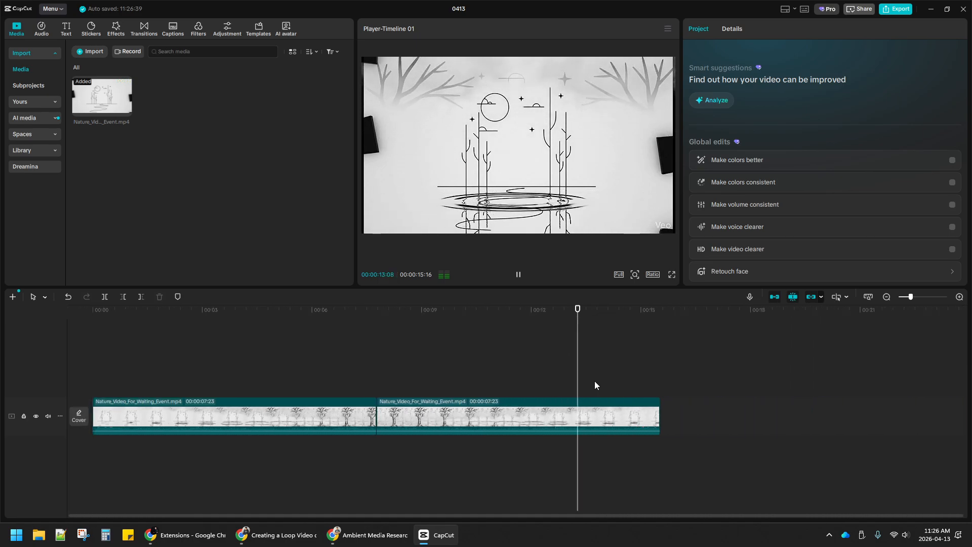
scroll(594, 381, down, 1)
key(space)
Step: Copy the forward and reversed clips together and place the copies on the main track starting at 00:00:15:16
drag(145, 344, 430, 477)
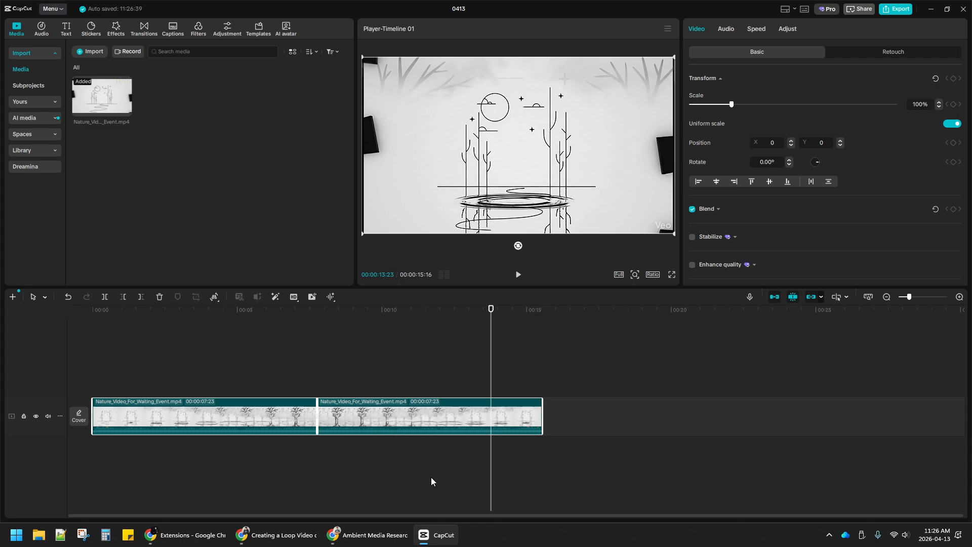
key(ctrl+c)
click(543, 350)
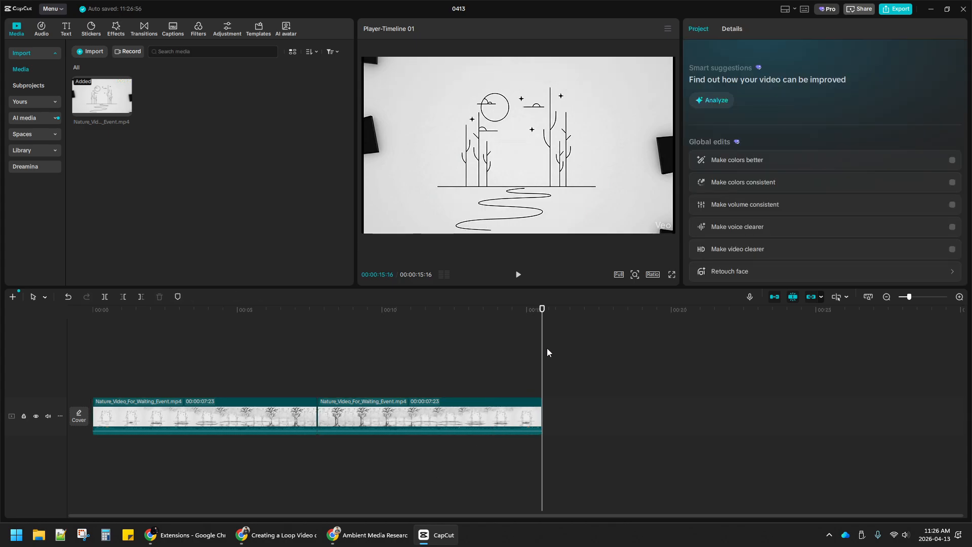
key(ctrl+v)
drag(567, 383, 568, 425)
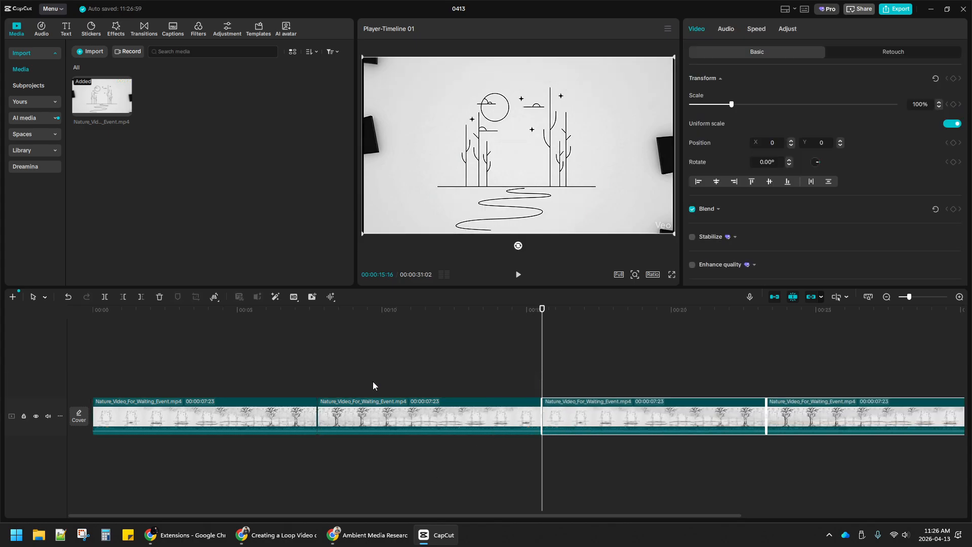
Step: Scrub through the third and fourth clips to review the extended sequence
scroll(373, 381, down, 3)
scroll(293, 380, down, 1)
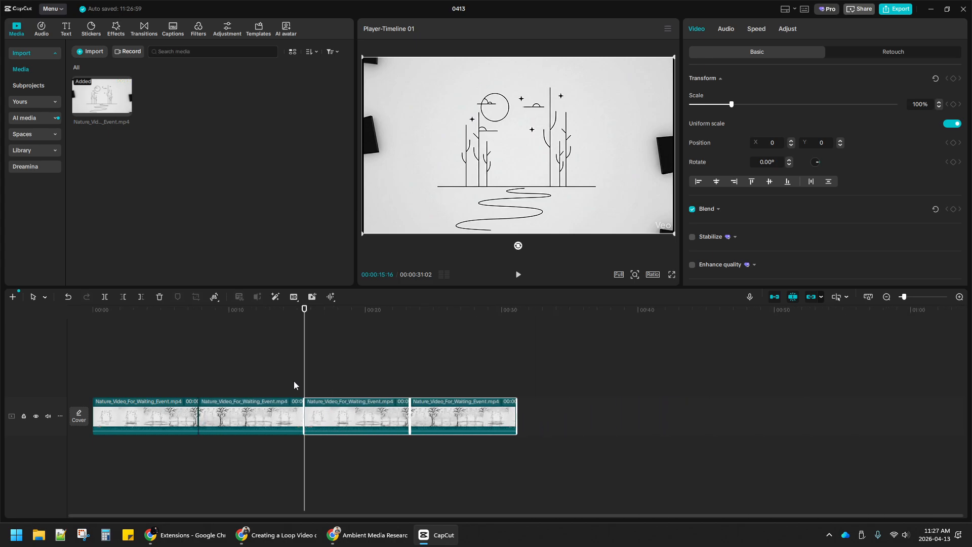
drag(130, 376, 560, 430)
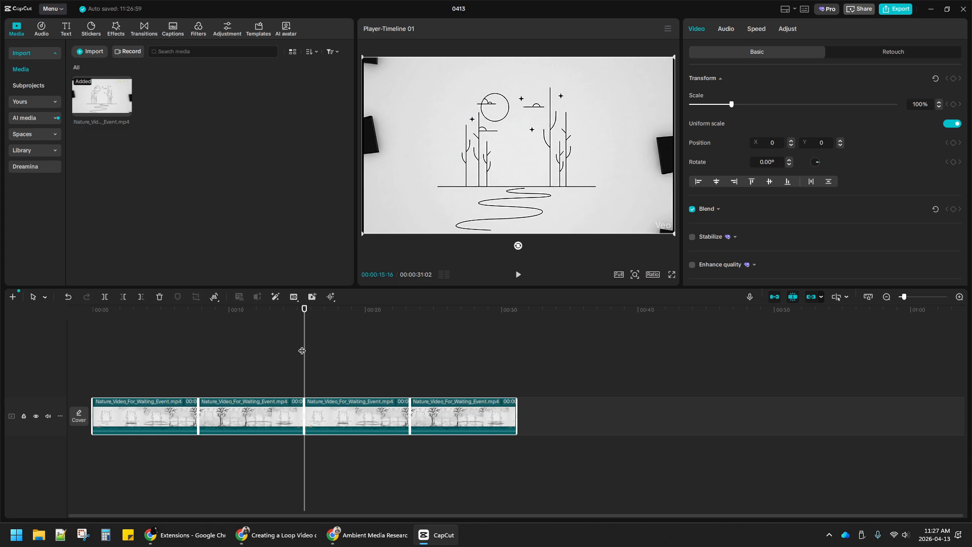
drag(304, 351, 467, 380)
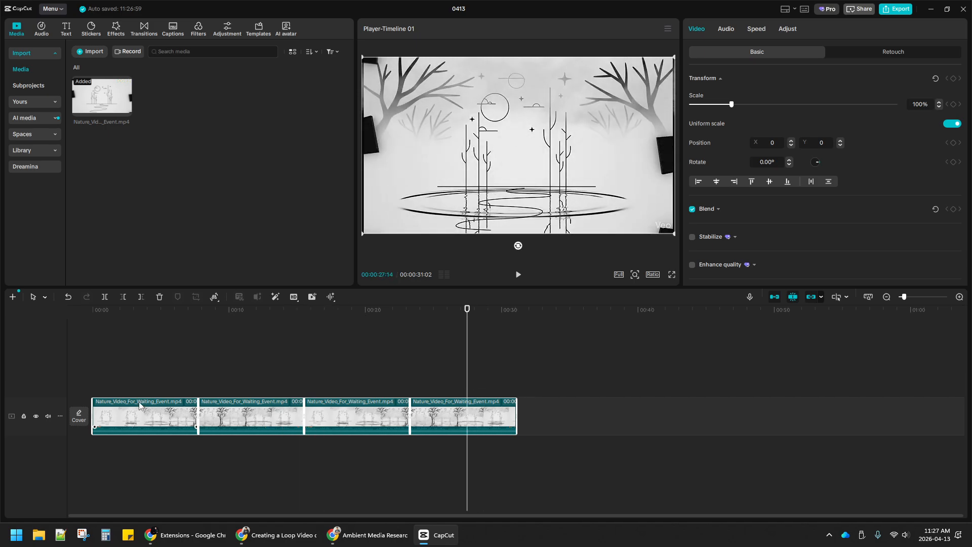
Step: Copy all four clips and place the copies on the main track starting at 00:00:31:02
drag(142, 378, 506, 450)
click(149, 366)
drag(150, 366, 576, 488)
key(ctrl+c)
click(522, 367)
key(ctrl+v)
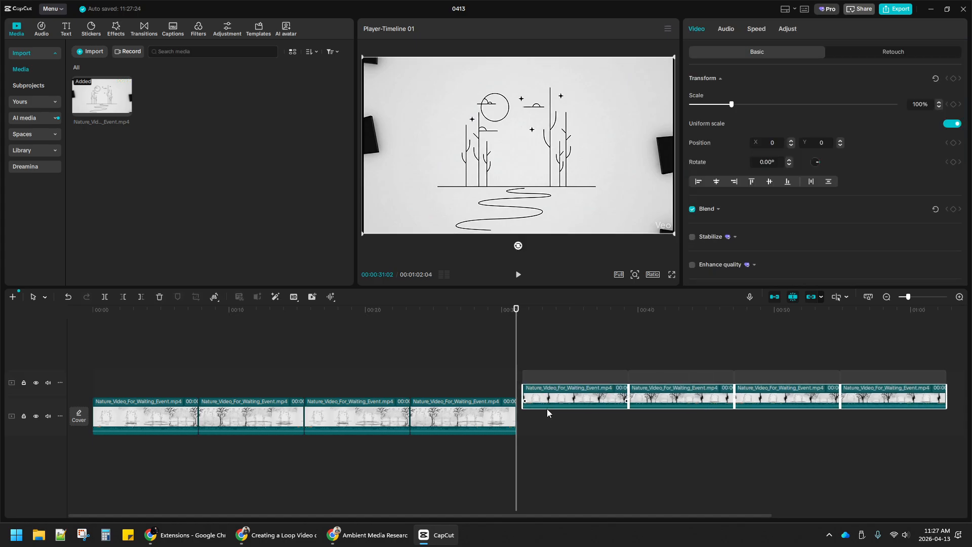
drag(547, 408, 542, 415)
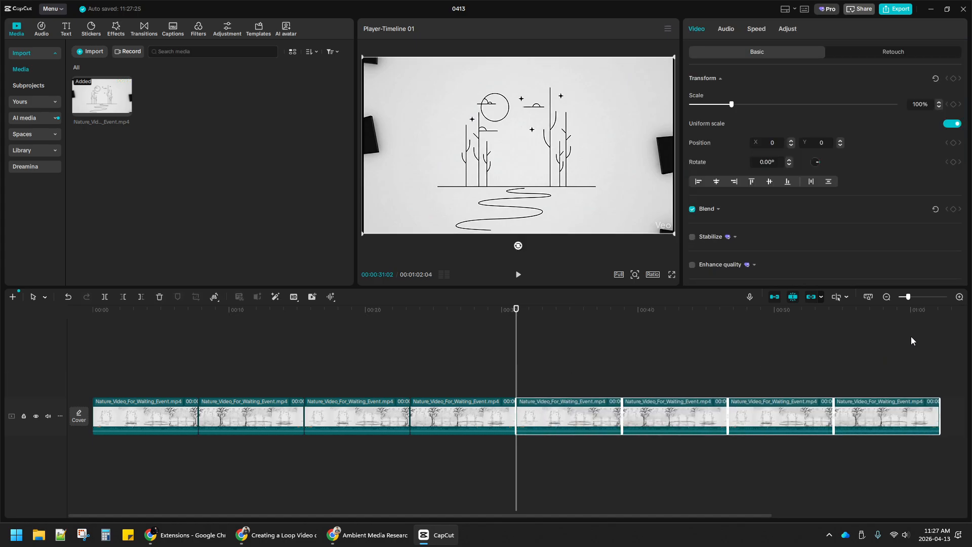
Step: Set the speed of all eight clips on the main track to 0.50x
ctrl+scroll(542, 392, down, 5)
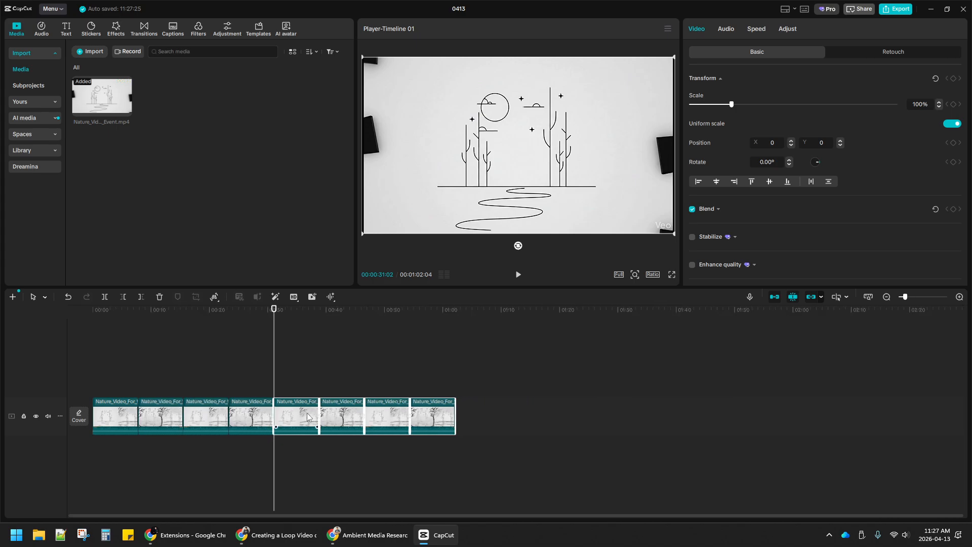
ctrl+scroll(259, 421, down, 4)
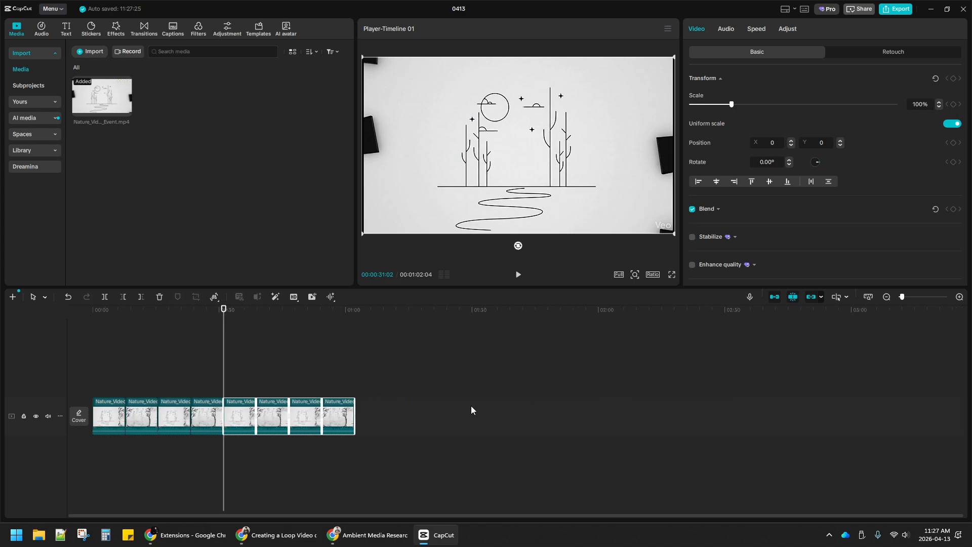
ctrl+scroll(369, 404, down, 1)
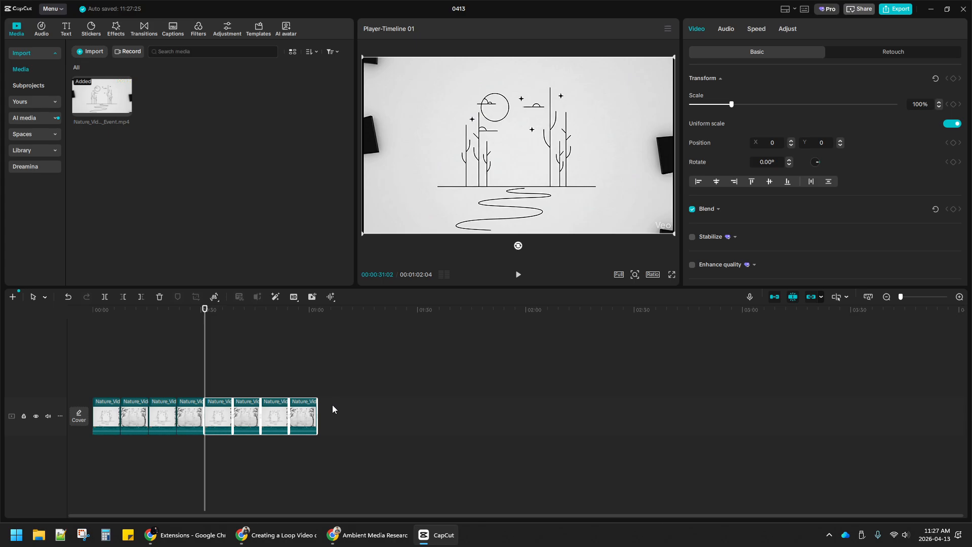
click(332, 385)
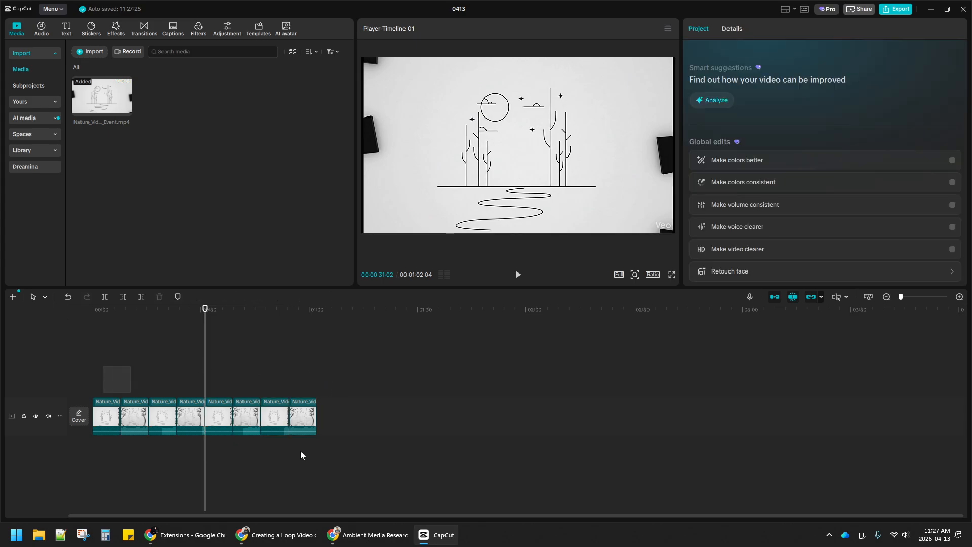
drag(301, 455, 395, 490)
click(349, 452)
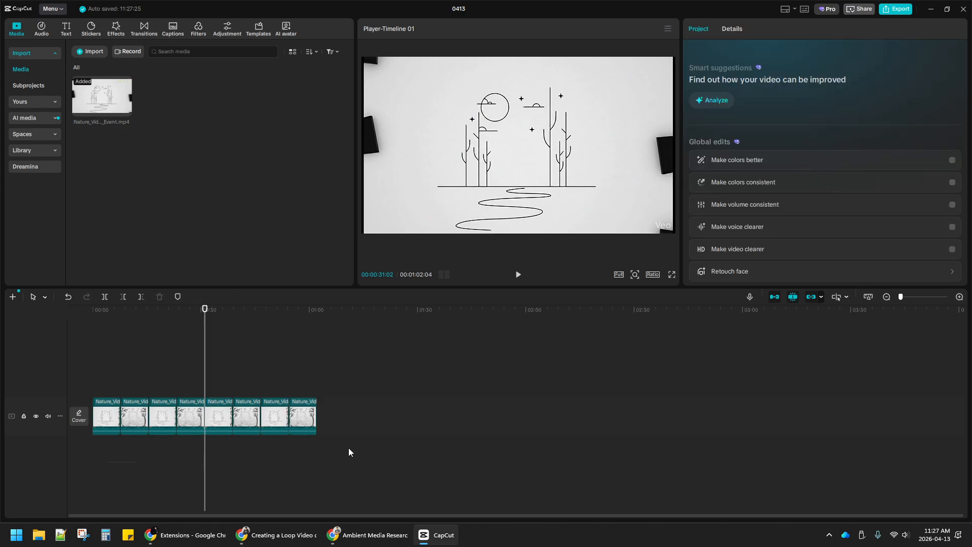
drag(348, 452, 108, 358)
click(748, 29)
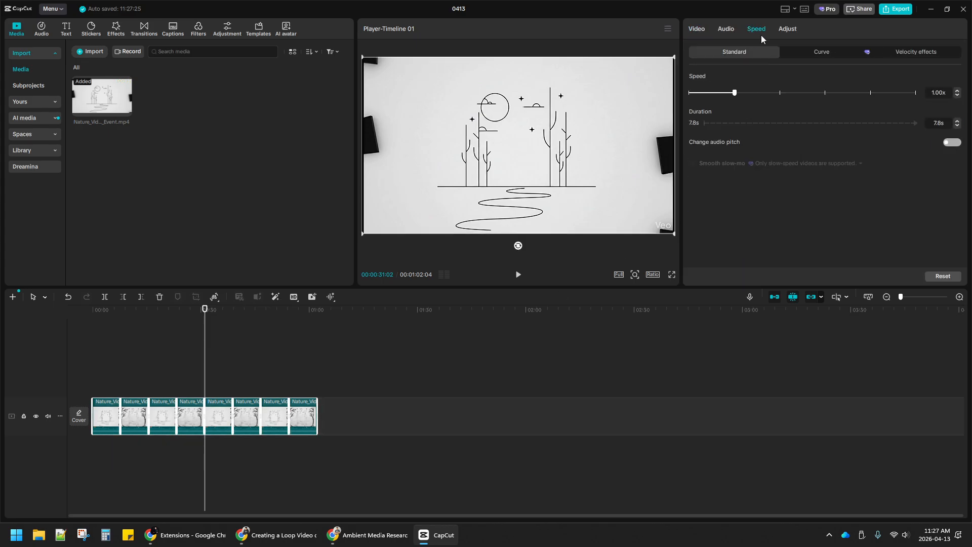
text(0)
key(Return)
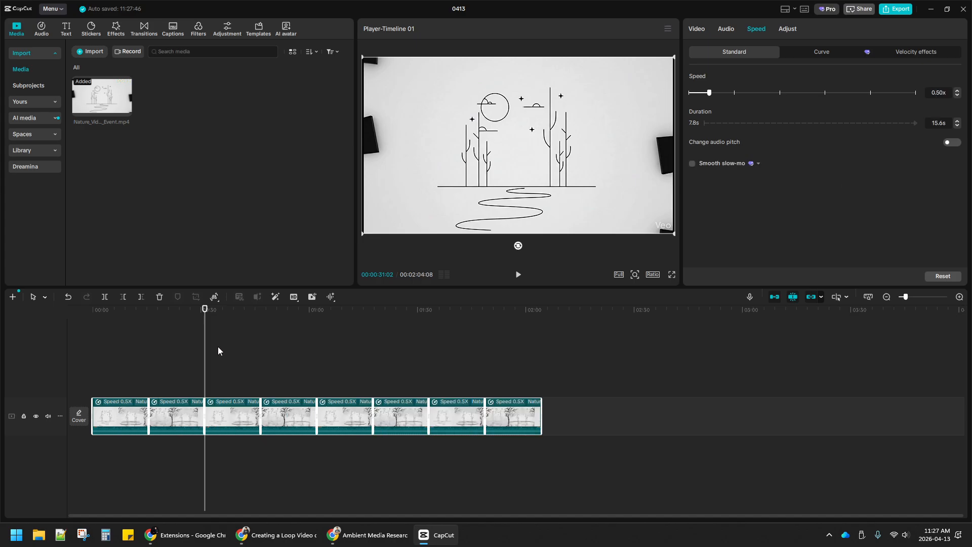
Step: Play back the slowed sequence across the first two joins to check the transitions
drag(205, 348, 141, 363)
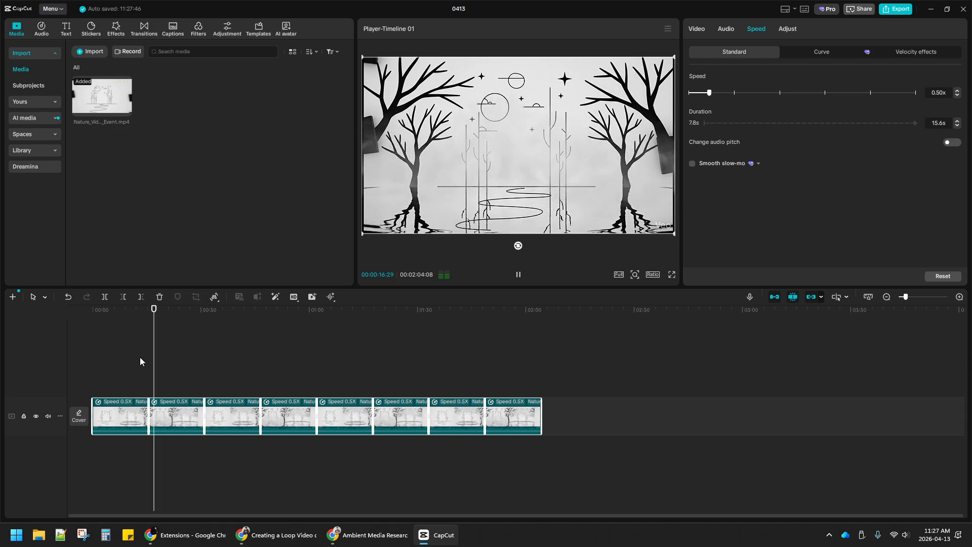
click(196, 367)
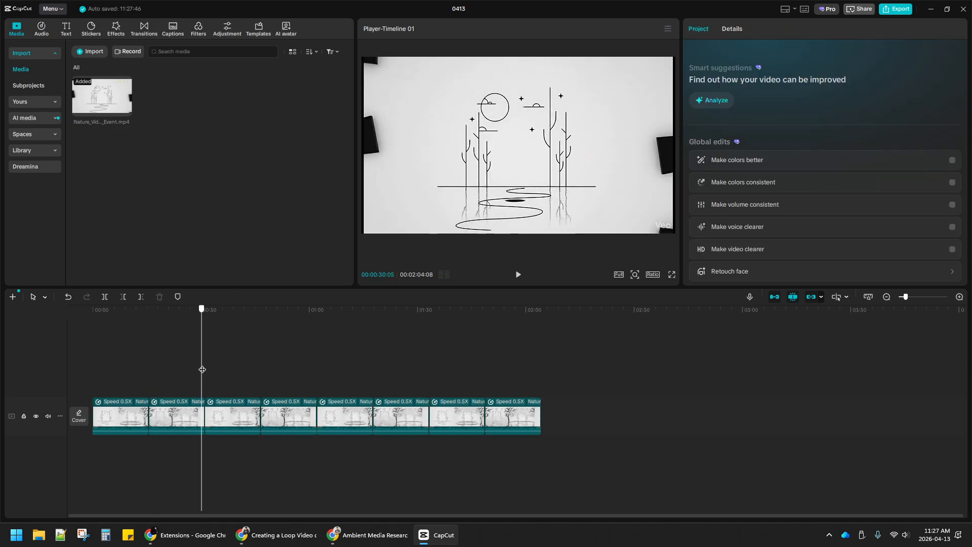
key(space)
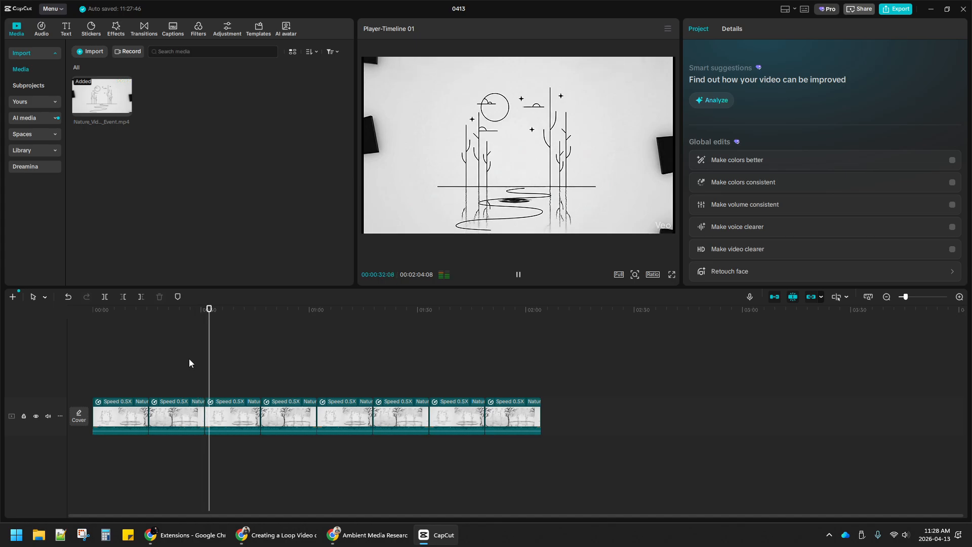
key(space)
Step: Copy all eight slowed clips, place the copies on the main track starting at 00:02:04:08, and scrub through them
scroll(507, 405, down, 3)
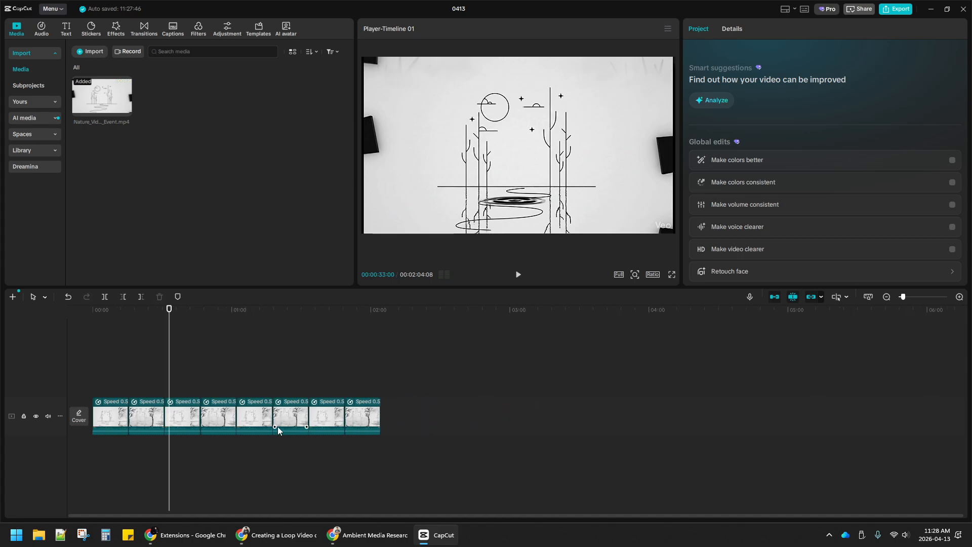
drag(108, 372, 461, 474)
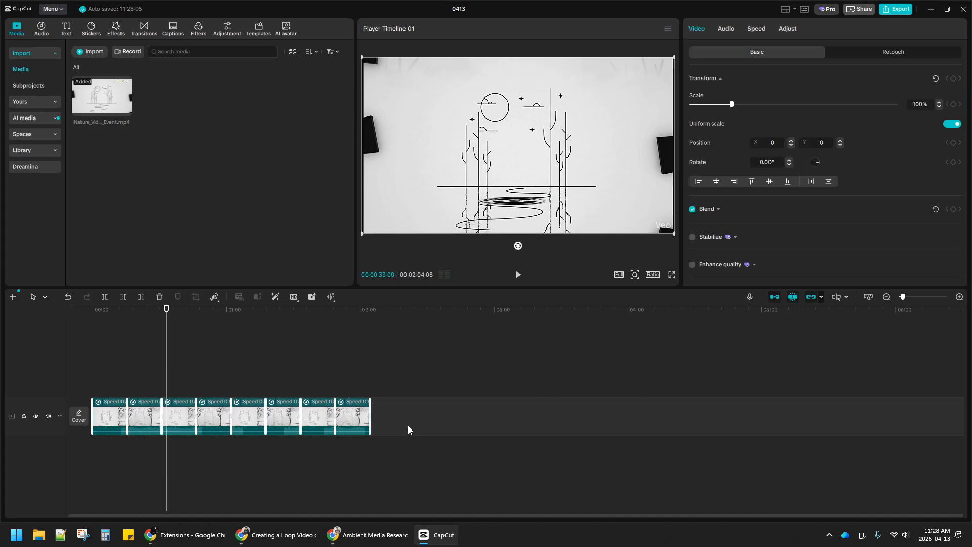
key(ctrl+c)
click(369, 357)
key(ctrl+v)
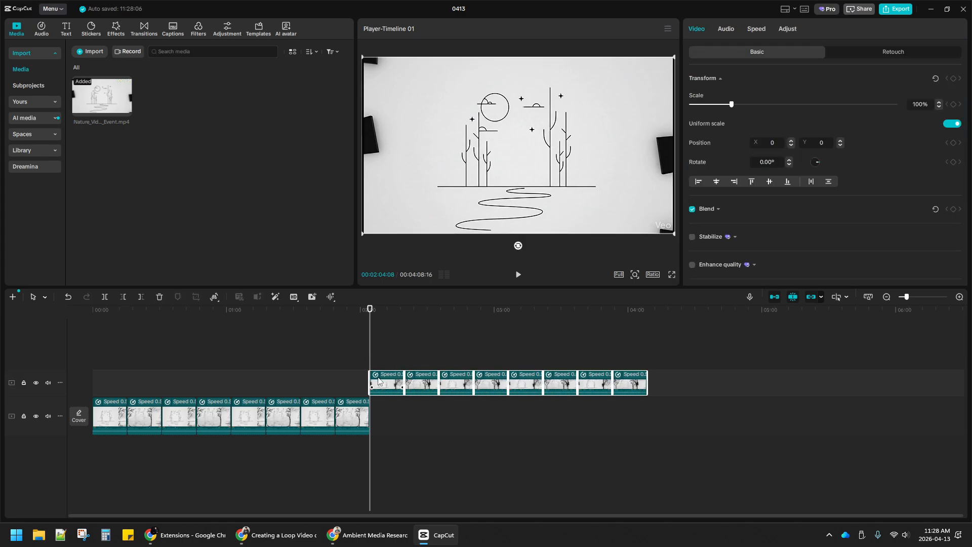
drag(378, 379, 378, 409)
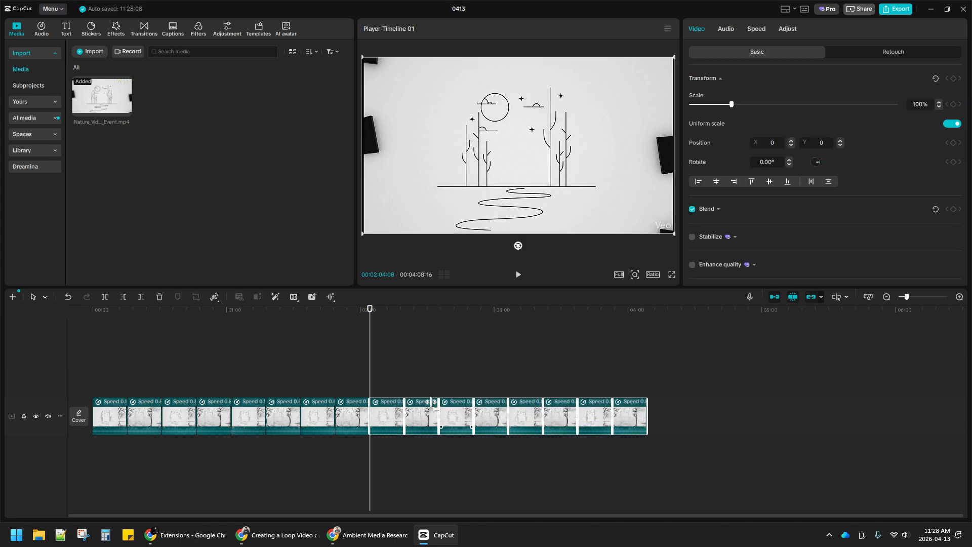
drag(370, 371, 618, 367)
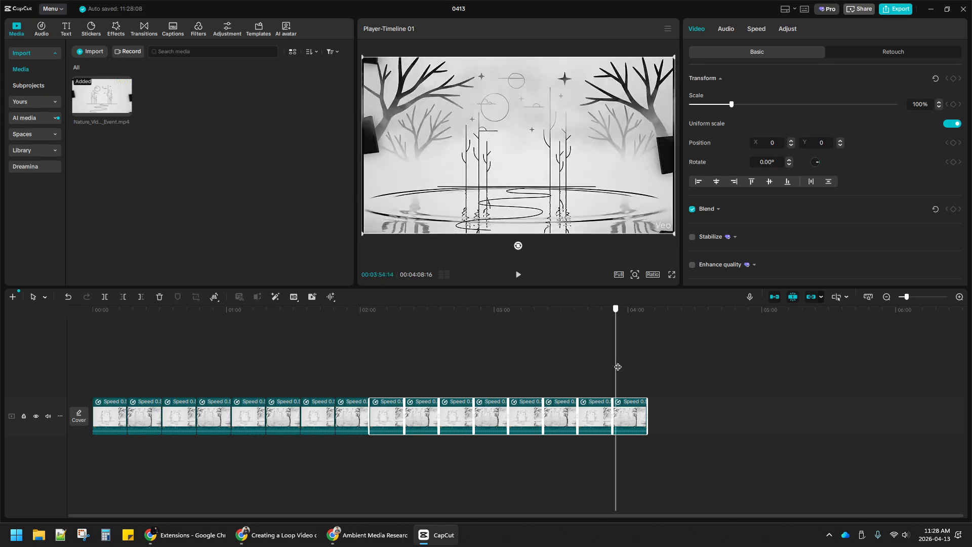